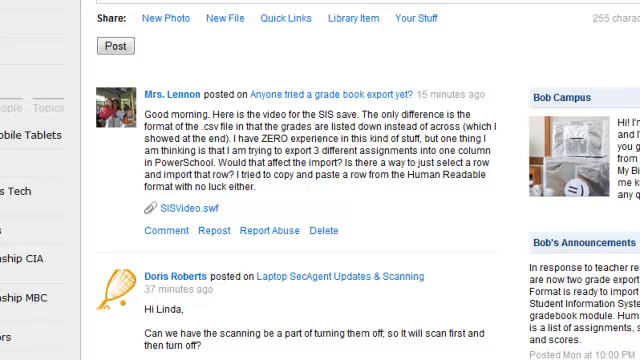
pyautogui.scroll(-3, 492, 118)
pyautogui.scroll(-1, 320, 180)
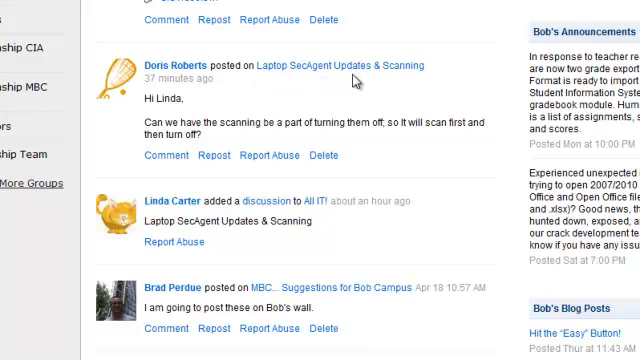
pyautogui.scroll(-2, 414, 97)
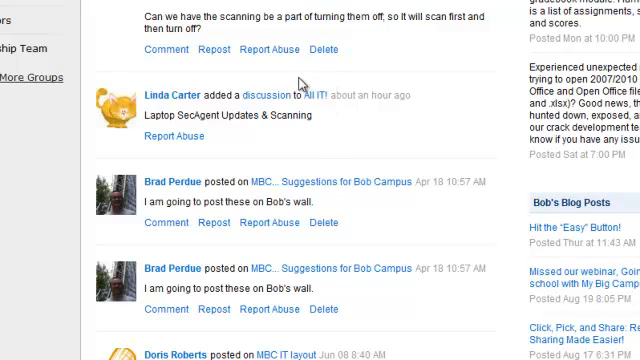
pyautogui.scroll(-4, 460, 120)
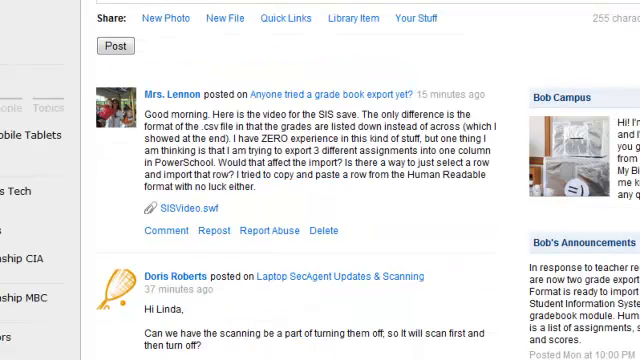
pyautogui.scroll(3, 338, 68)
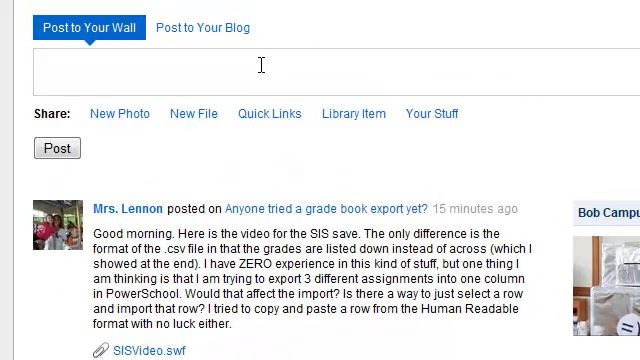
# Publish a wall post announcing the new MBC training video on the Activity section
pyautogui.click(332, 122)
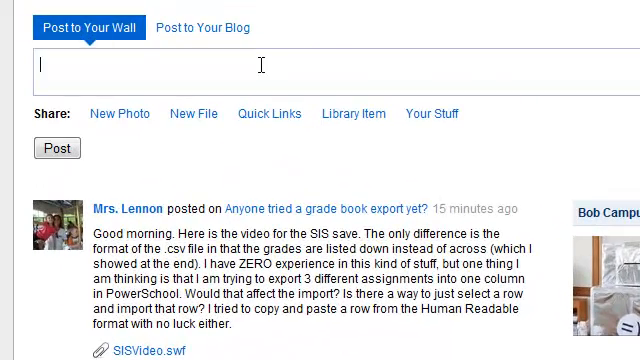
pyautogui.write('C')
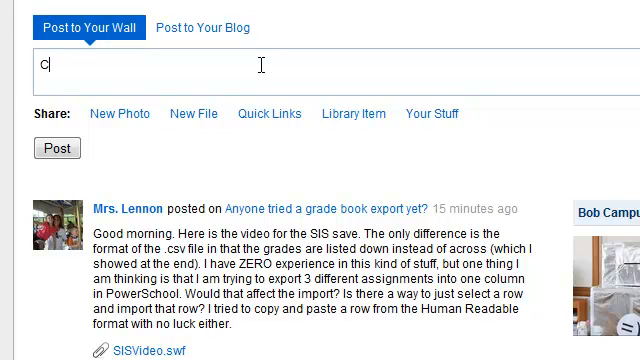
pyautogui.write('reating a new ')
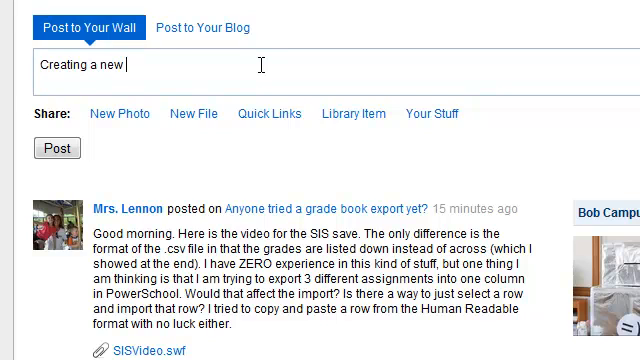
pyautogui.write('video for ')
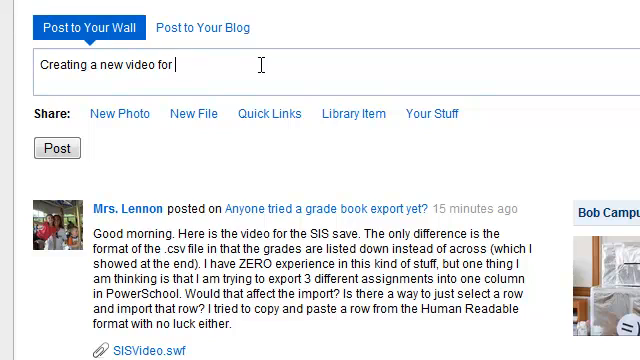
pyautogui.write('MBC training.')
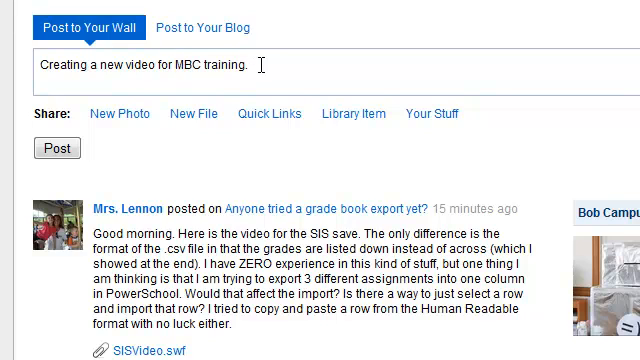
pyautogui.write(' It wi')
pyautogui.write('ll discuss the Activity section.')
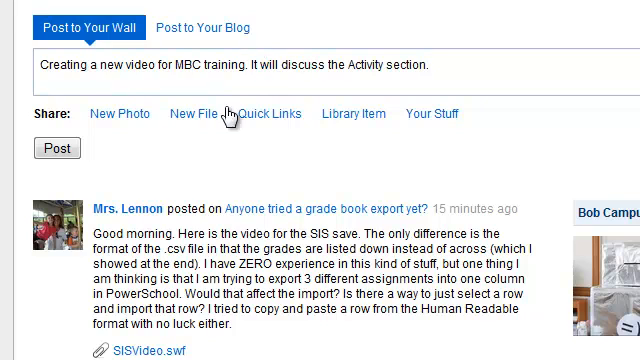
pyautogui.click(58, 149)
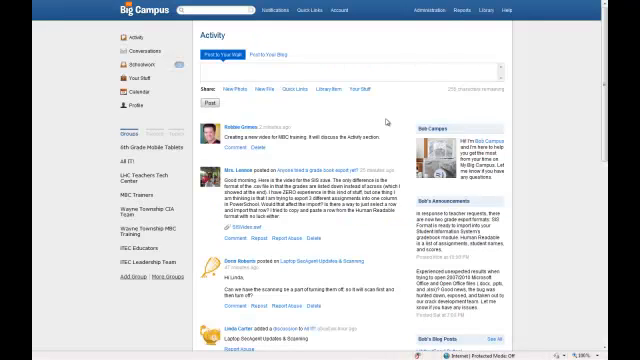
# Go to your own Profile page to see the training-video post at the top of the wall
pyautogui.click(137, 107)
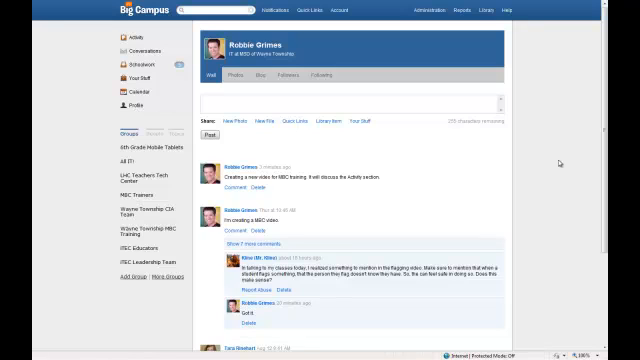
pyautogui.scroll(-2, 559, 163)
pyautogui.scroll(-2, 559, 163)
pyautogui.scroll(-1, 559, 163)
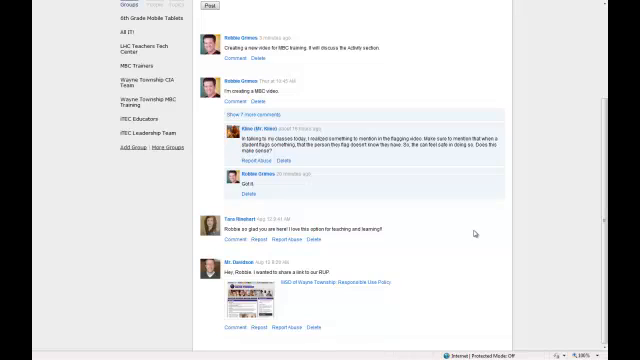
pyautogui.scroll(3, 475, 234)
pyautogui.scroll(2, 475, 234)
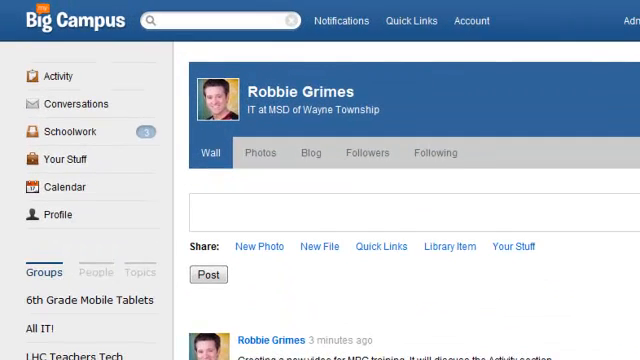
# Start a new blog post titled 'Liquid Keyboard' with a sentence about transforming the iPad
pyautogui.click(58, 76)
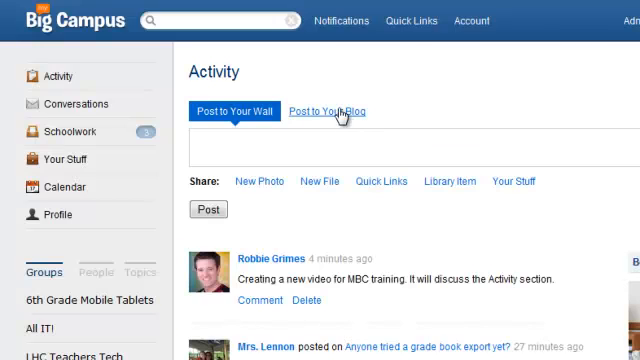
pyautogui.click(341, 114)
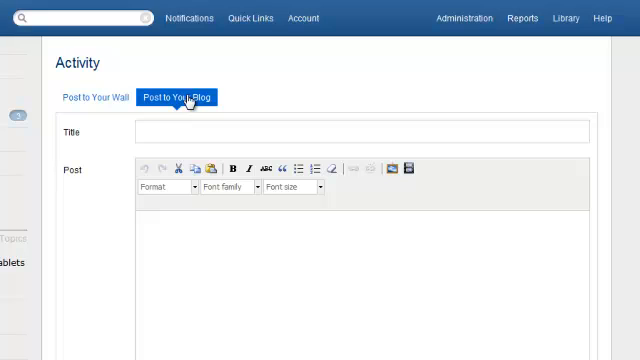
pyautogui.click(180, 131)
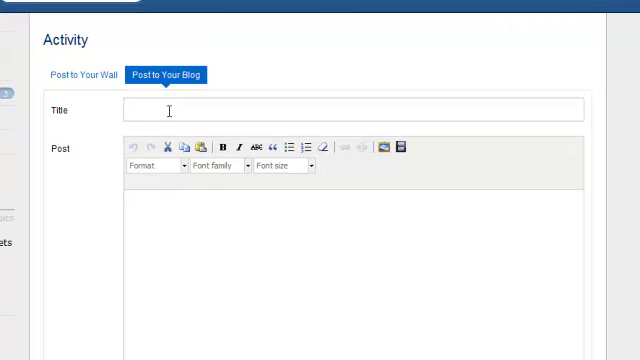
pyautogui.write('Liq')
pyautogui.write('uid Keyboar')
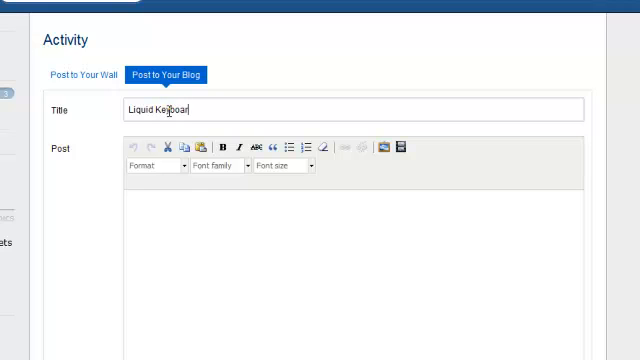
pyautogui.write('d')
pyautogui.click(175, 219)
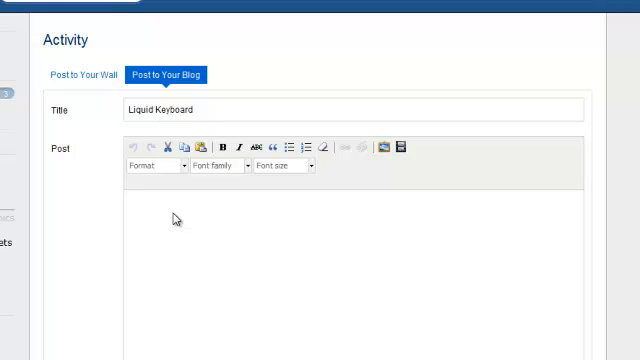
pyautogui.write('New key')
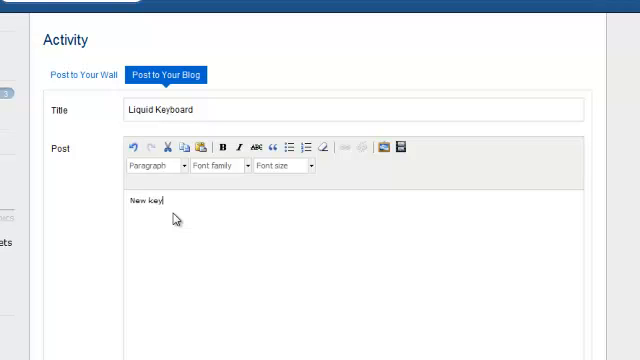
pyautogui.write('board may ')
pyautogui.write('transform the iPad and how we type.')
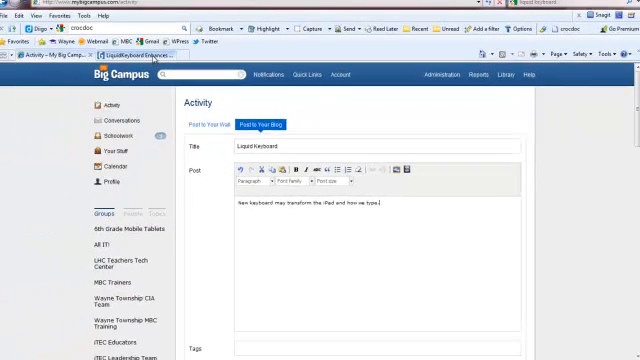
# Copy the Geeky Gadgets article URL and paste it into the blog post body
pyautogui.click(135, 57)
pyautogui.click(153, 8)
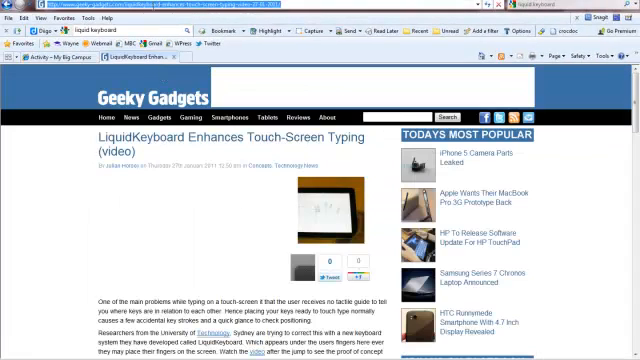
pyautogui.click(55, 57)
pyautogui.write('http://www.geeky-gadgets.com/liquidkeyboard-enhances-touch-screen-typing-video-27-01-2011/')
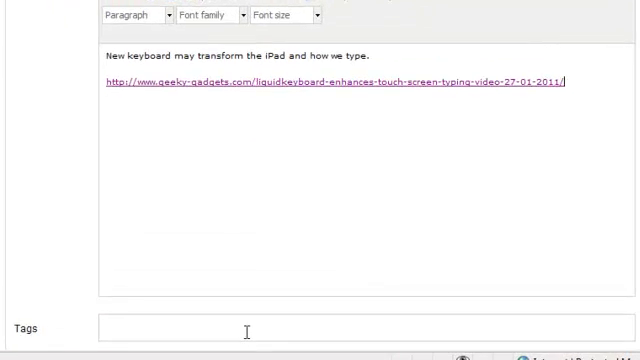
# Tag the post keyboard, ipad, transform, allow comments, and publish it
pyautogui.click(310, 346)
pyautogui.write('k')
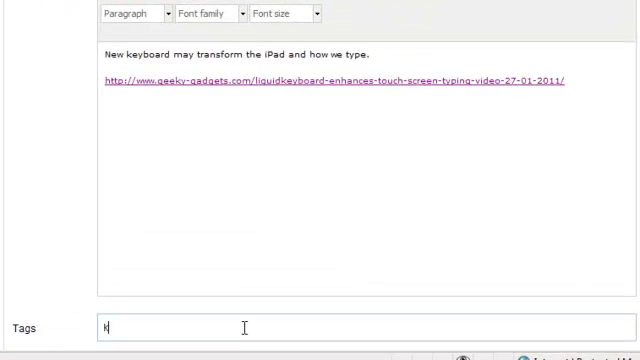
pyautogui.write('eyboard,')
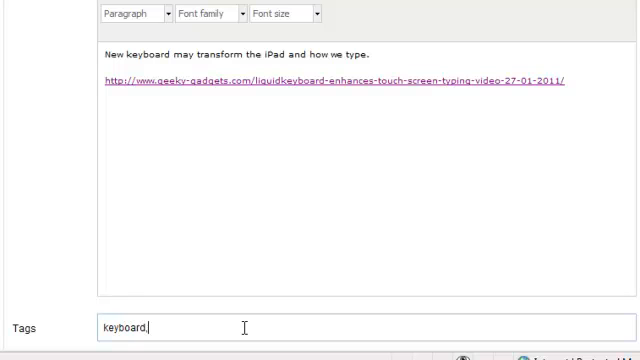
pyautogui.write(' ipad, transform')
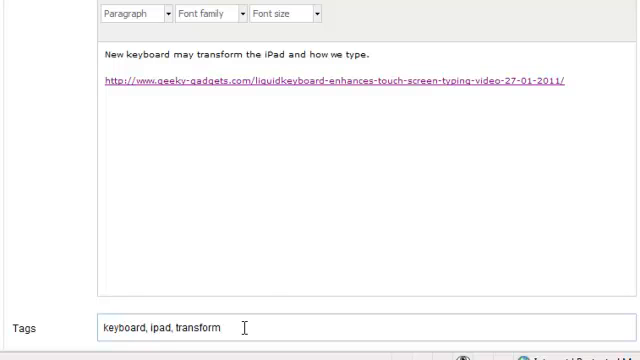
pyautogui.scroll(-3, 244, 328)
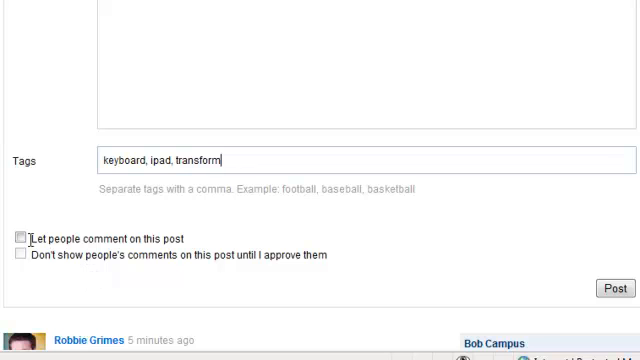
pyautogui.click(20, 238)
pyautogui.click(614, 288)
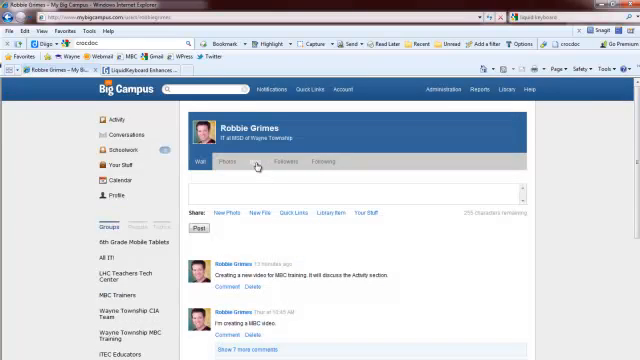
# Return to the Activity page, where the Liquid Keyboard blog post now appears
pyautogui.click(256, 162)
pyautogui.scroll(-1, 304, 198)
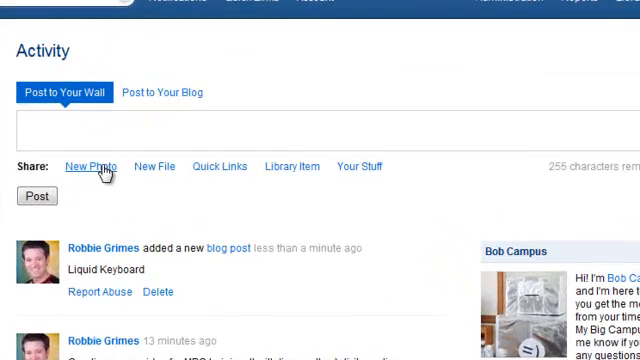
# Start a New Photo wall post and upload liquid keyboard.jpg from the computer
pyautogui.click(100, 167)
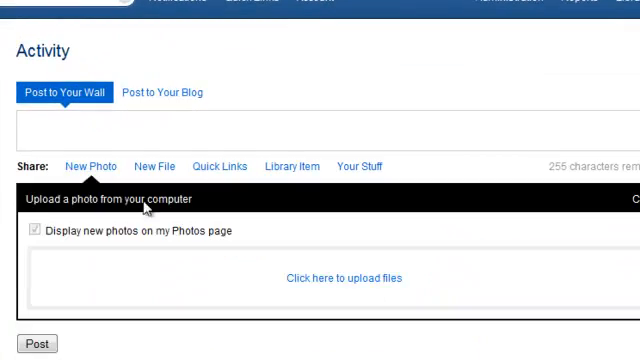
pyautogui.click(362, 281)
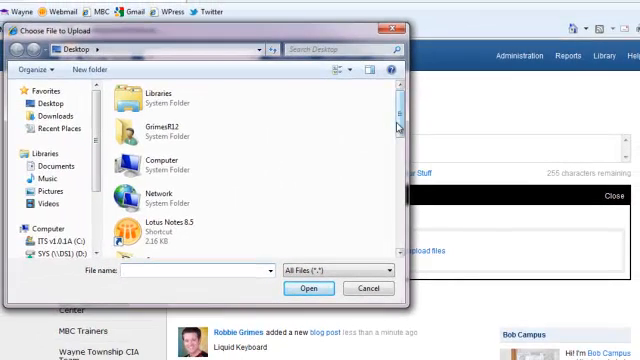
pyautogui.moveTo(399, 124); pyautogui.dragTo(399, 218)
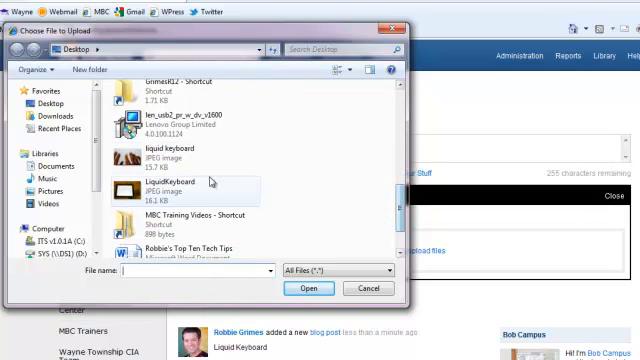
pyautogui.doubleClick(170, 153)
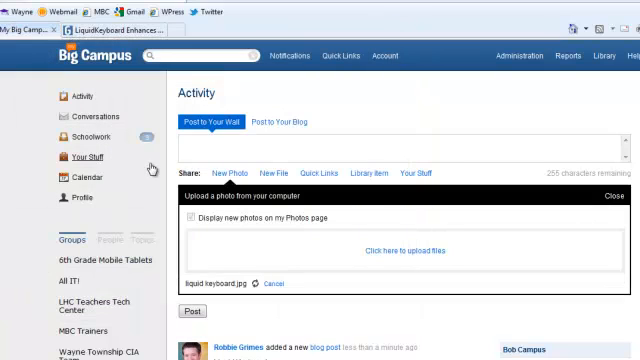
# Publish the photo wall post captioned 'New Liquid Keyboard could transform iPad.'
pyautogui.click(613, 199)
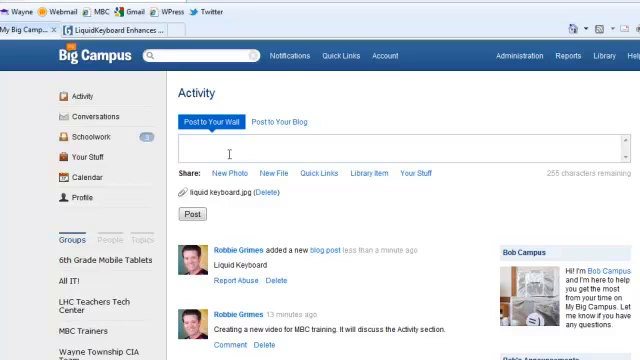
pyautogui.write('New Liquid Keybo')
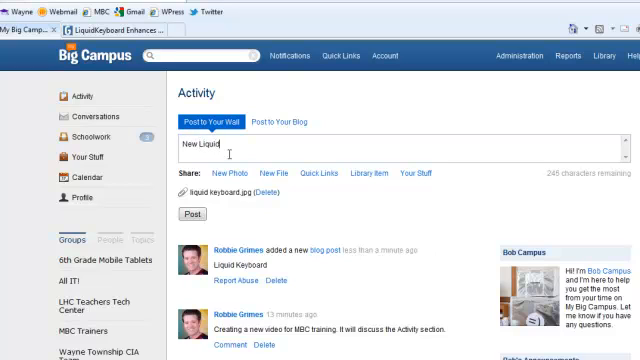
pyautogui.write('ard')
pyautogui.write(' could transform iPad.')
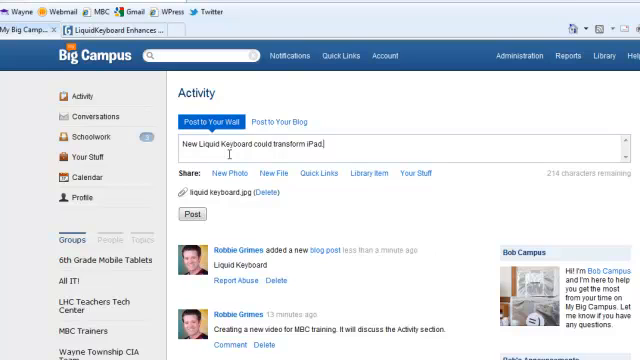
pyautogui.click(193, 214)
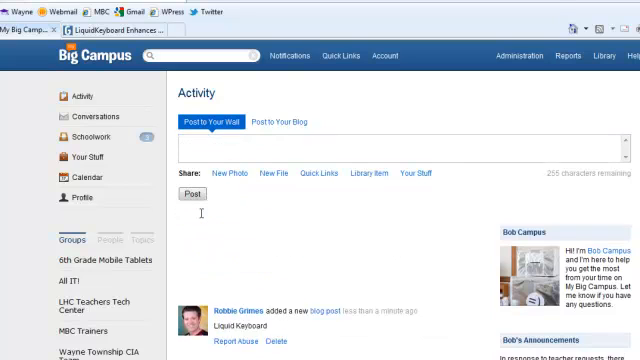